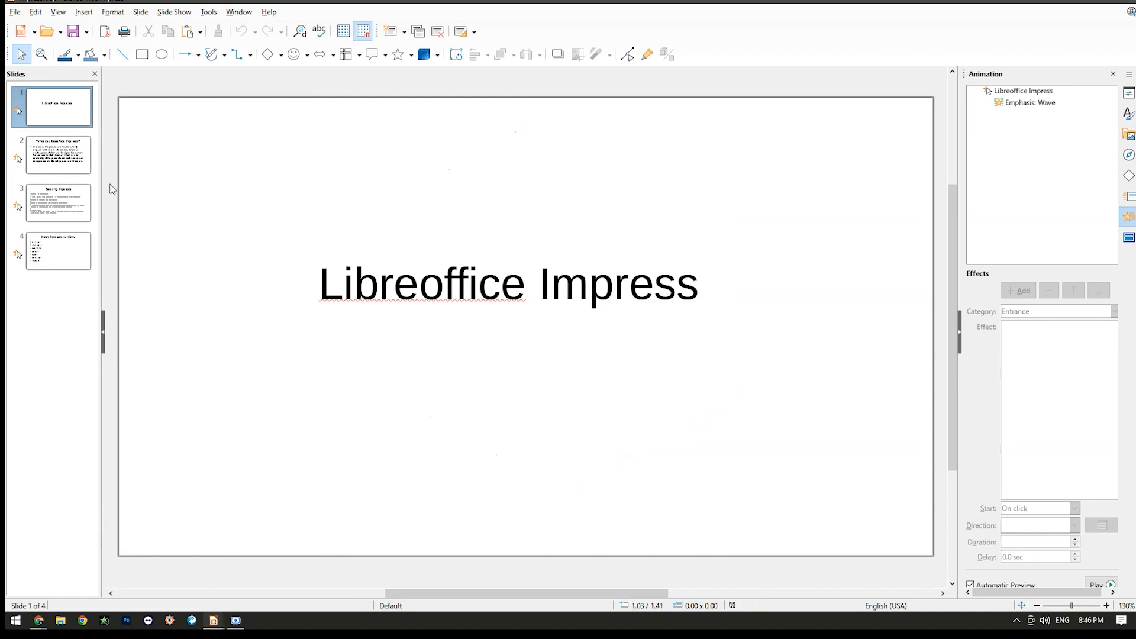
Look through the first three slides of the presentation and return to the title slide.
click(58, 163)
click(56, 116)
click(56, 163)
click(56, 201)
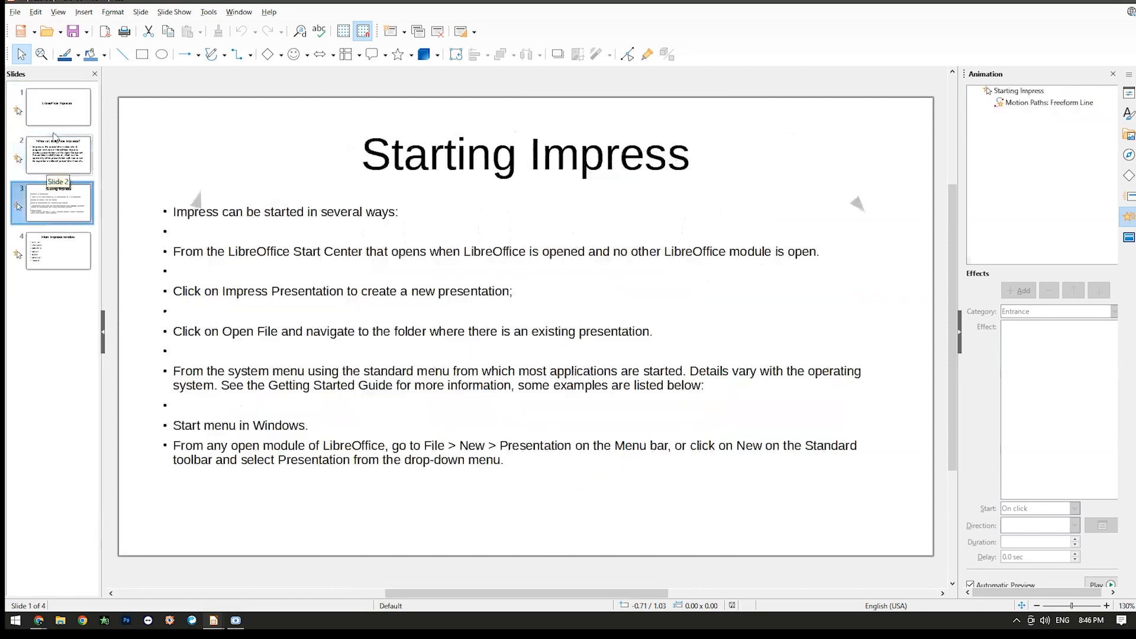
click(57, 113)
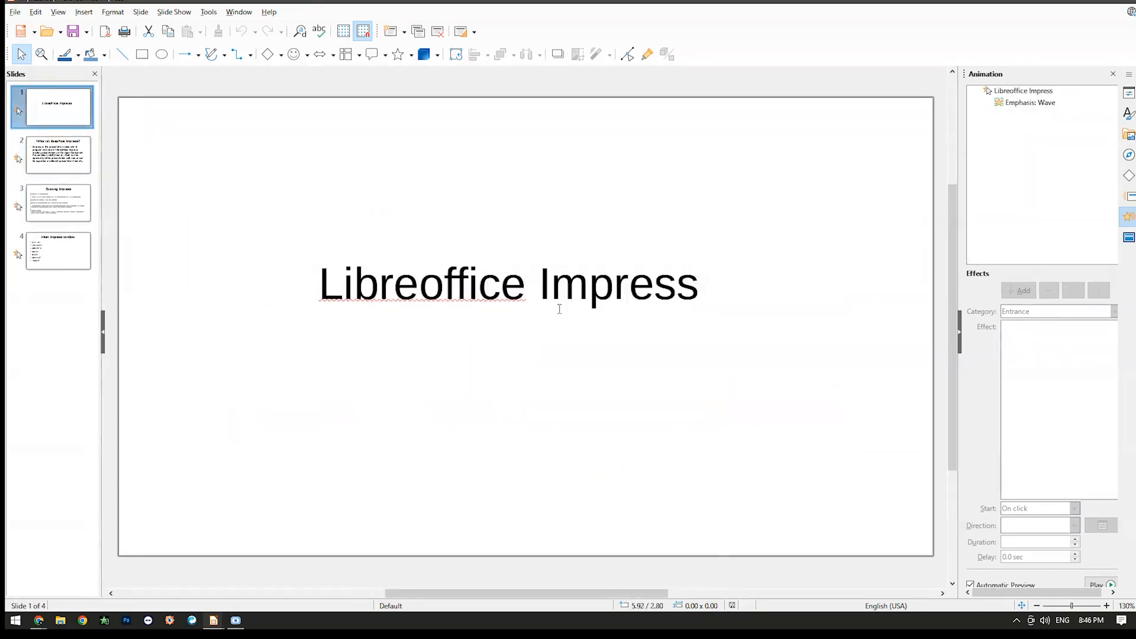
Start the slide show from the title slide and play the animations of the first two slides.
key(F5)
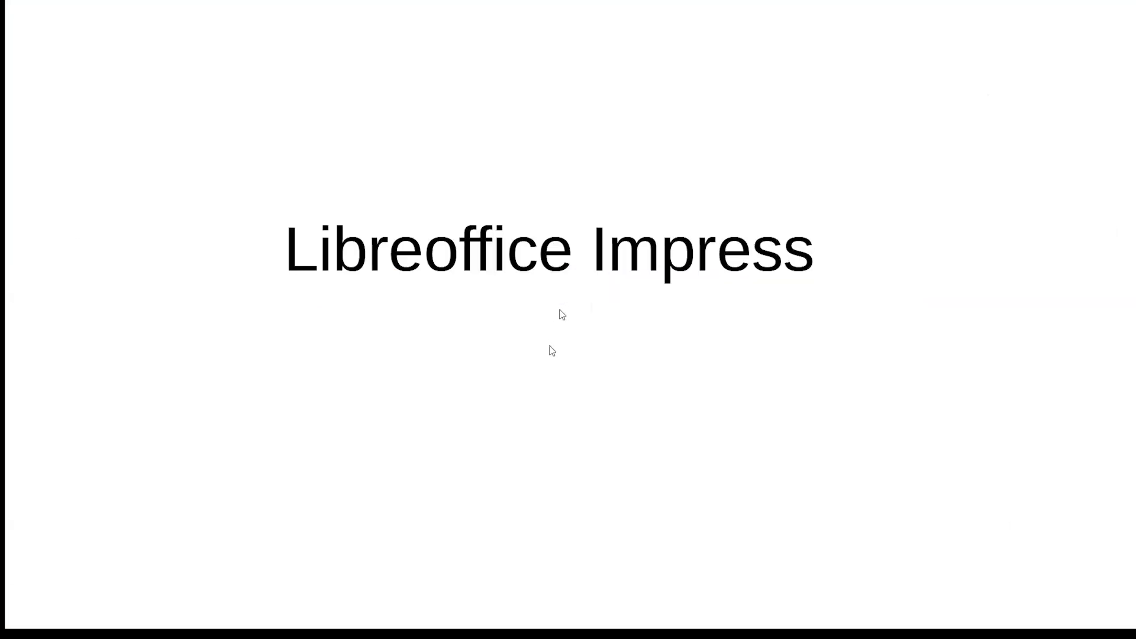
click(528, 363)
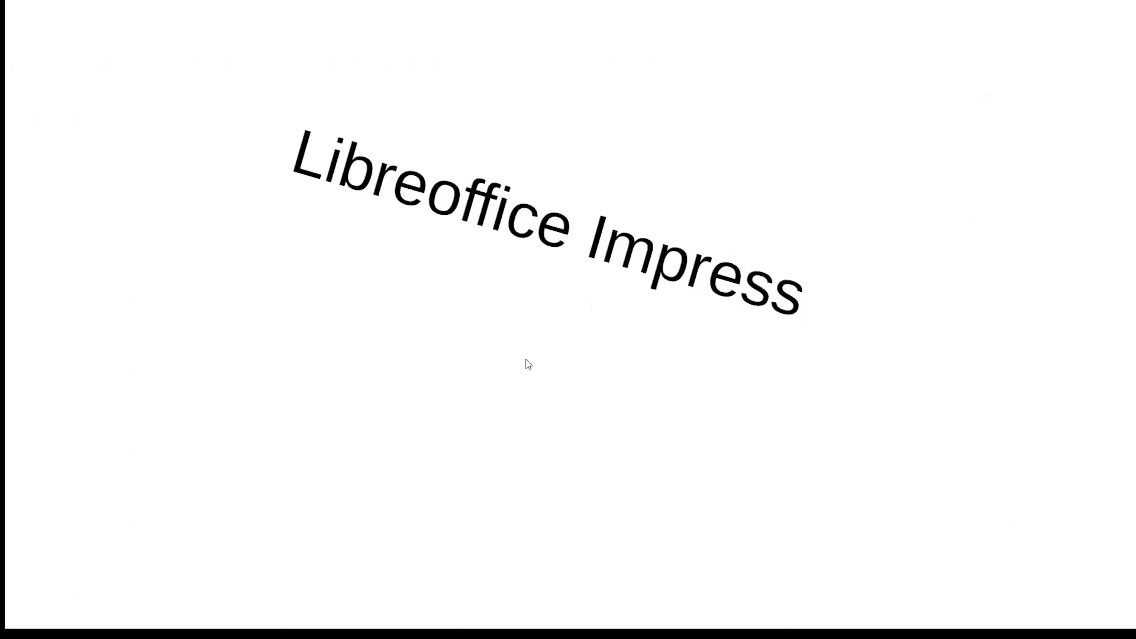
click(536, 394)
click(537, 392)
click(589, 399)
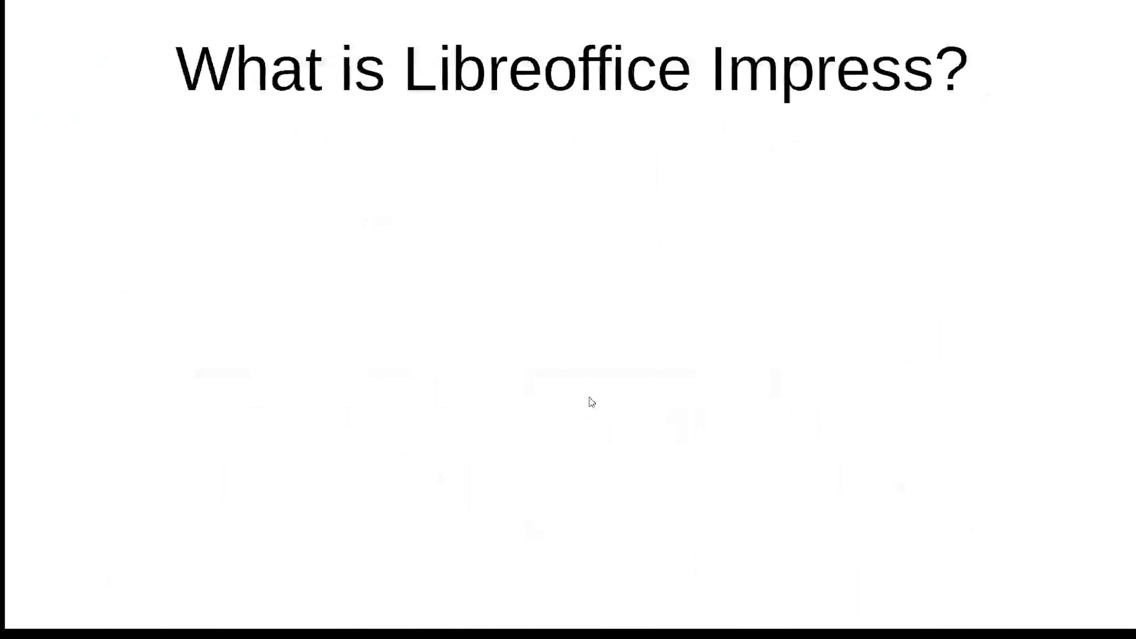
click(592, 402)
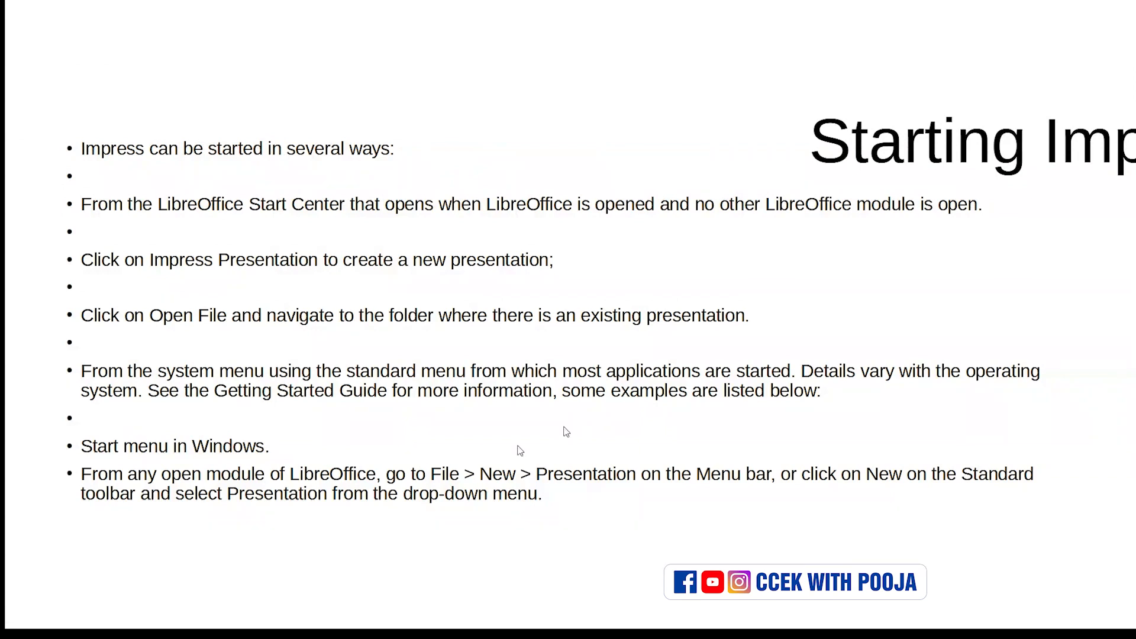
Play the animations of the "Starting Impress" and "Main Impress window" slides in the slide show.
click(362, 424)
click(429, 377)
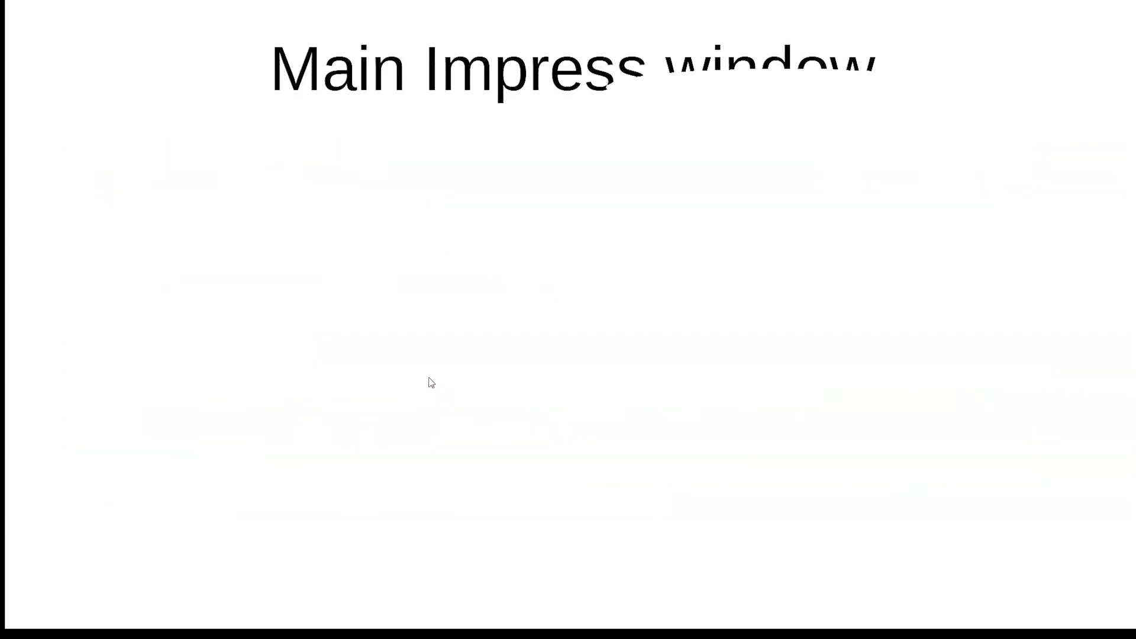
click(480, 380)
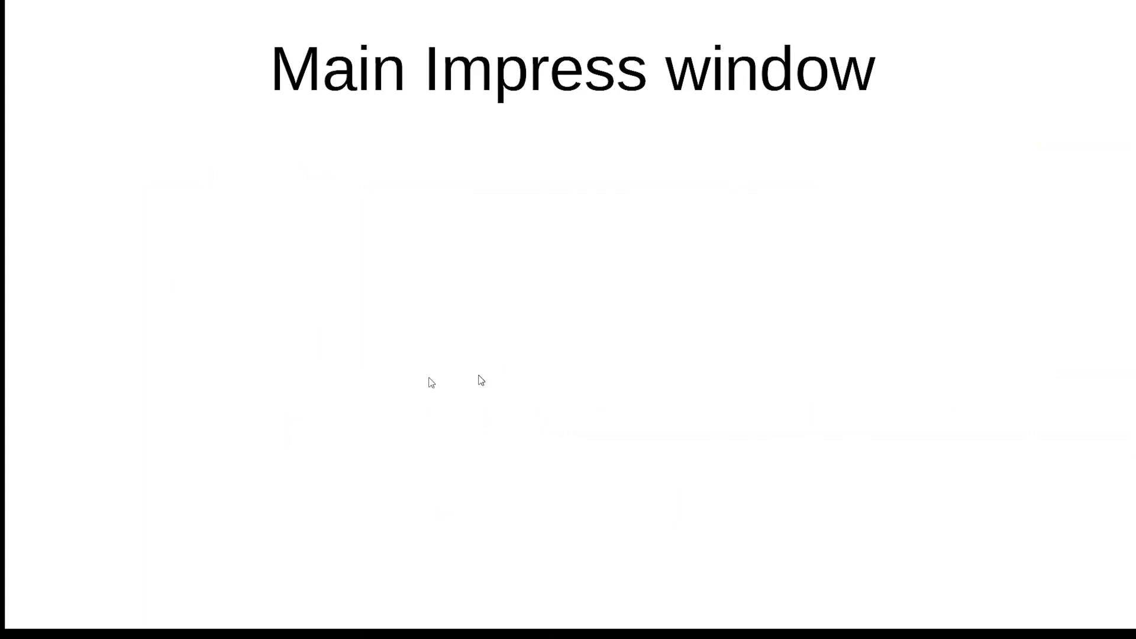
click(520, 368)
click(520, 368)
click(520, 367)
click(521, 367)
click(523, 371)
click(522, 372)
click(523, 372)
click(523, 371)
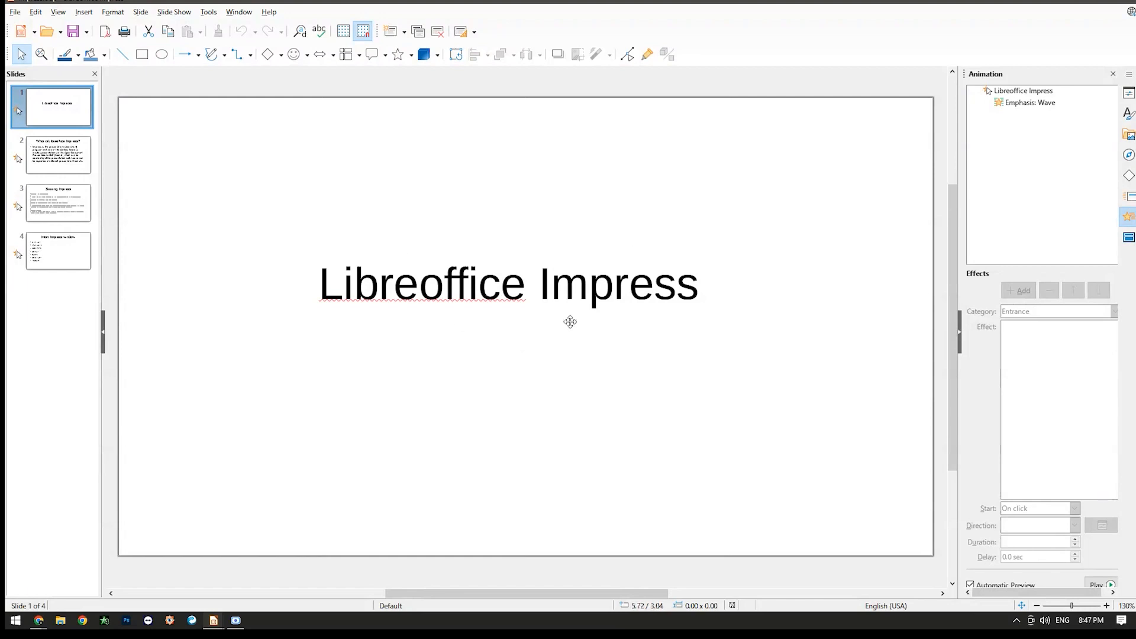
Add a Random Bars entrance animation to the "Libreoffice Impress" title on slide 1.
click(584, 286)
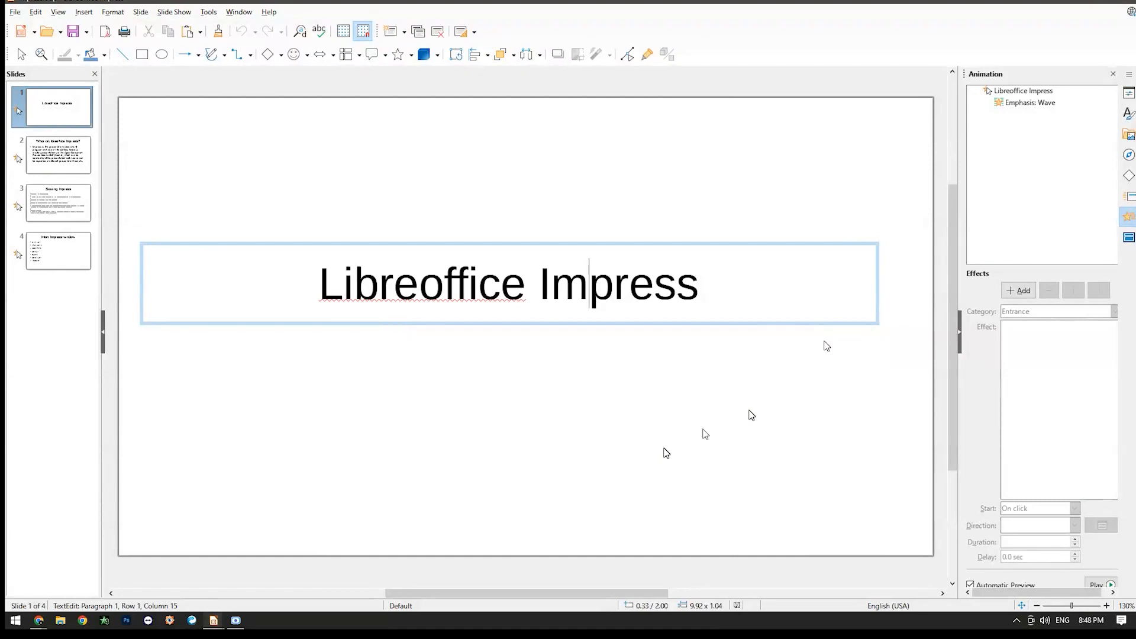
click(1017, 291)
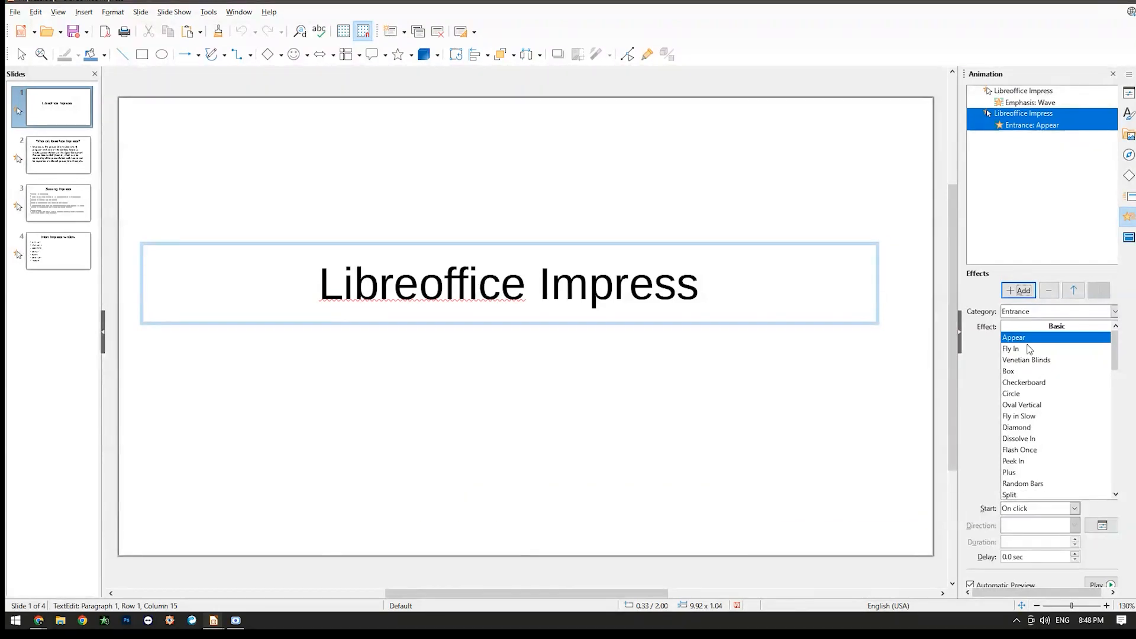
scroll(1053, 393, down, 1)
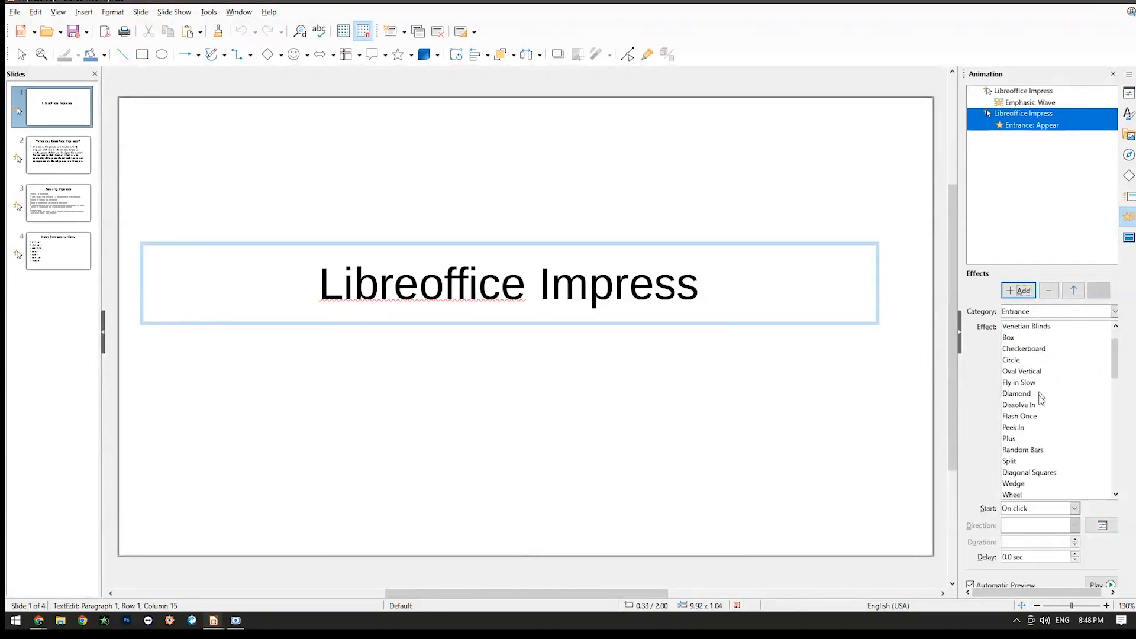
click(1022, 451)
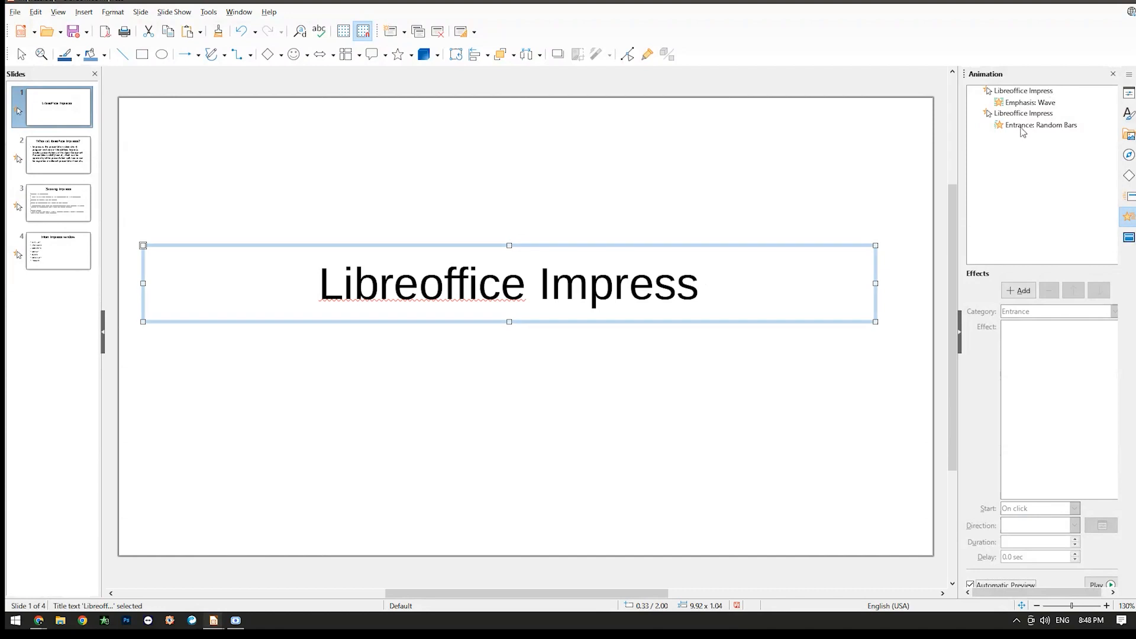
click(874, 422)
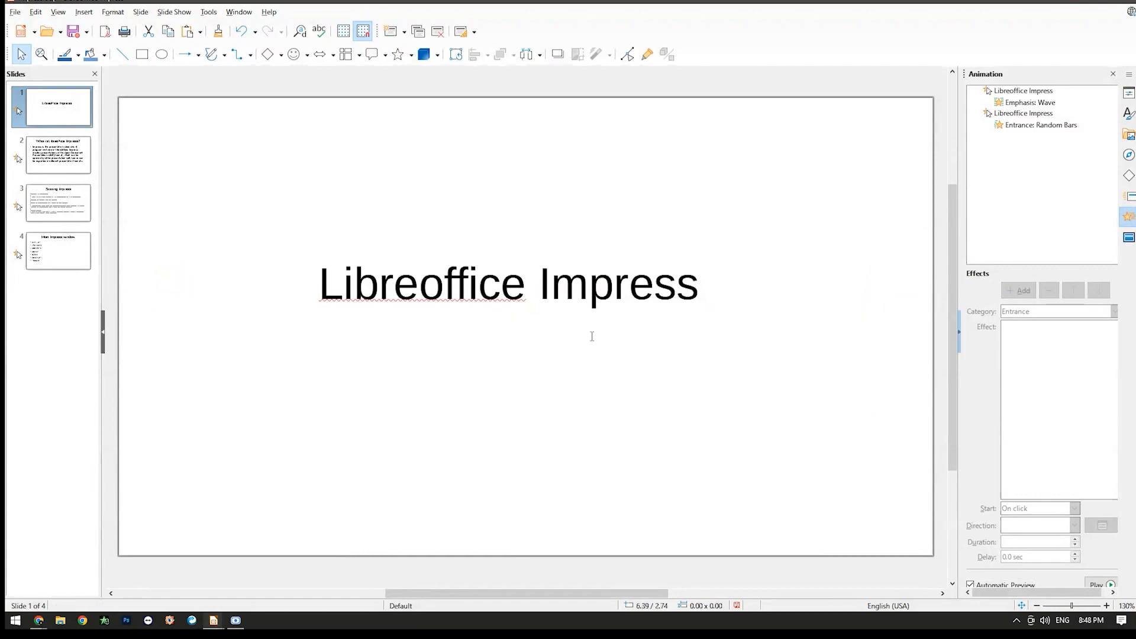
Add another animation to the slide 1 title using the Buzz Saw motion path effect.
click(585, 285)
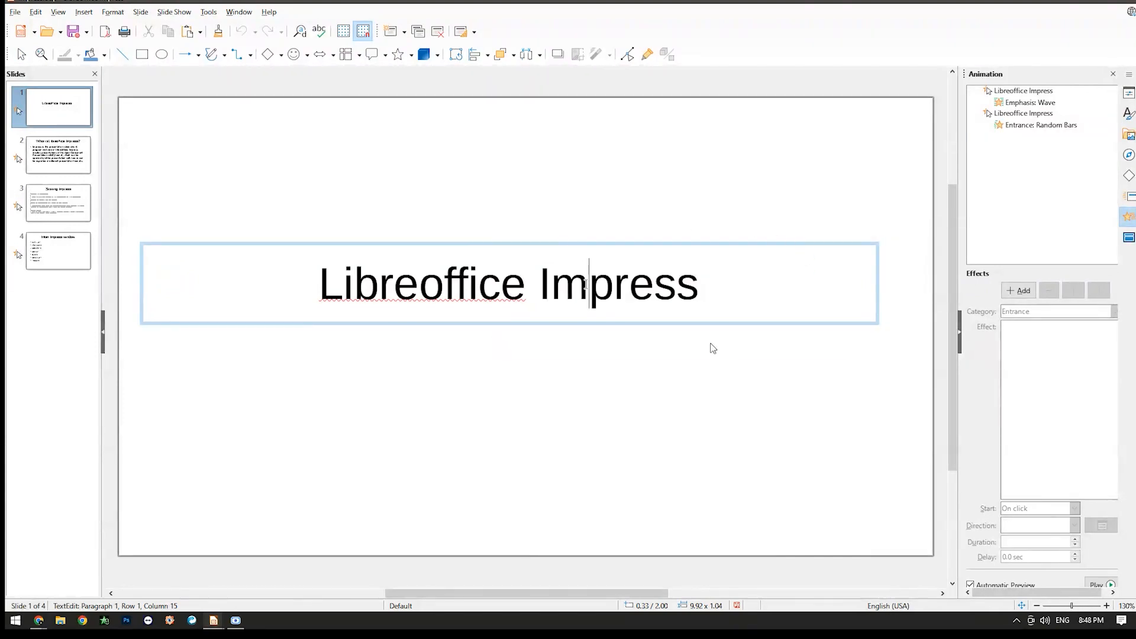
click(1026, 291)
scroll(1056, 414, down, 2)
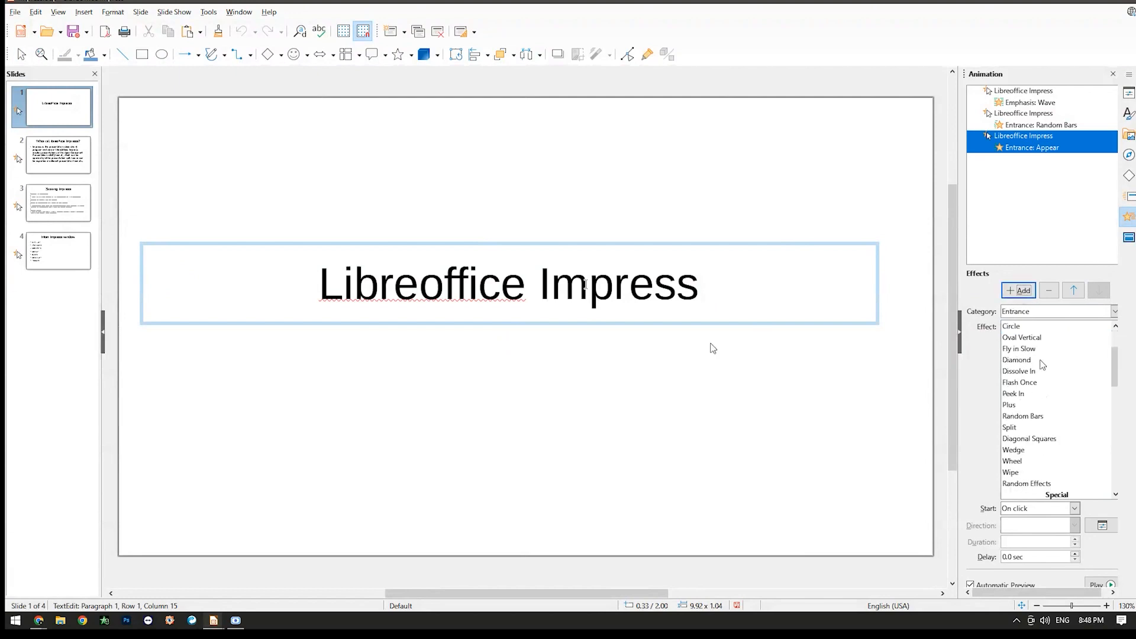
scroll(1043, 316, down, 3)
scroll(1063, 460, down, 3)
scroll(1064, 460, down, 1)
click(1029, 414)
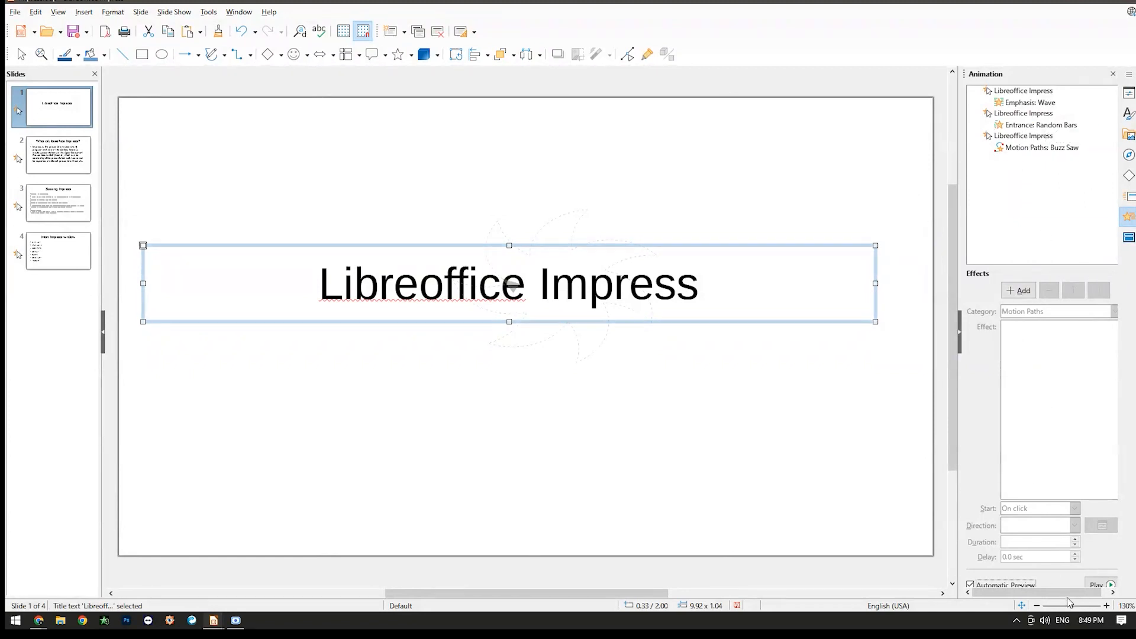
Preview the title's animations in the editor and play them in the slide show, leaving the show when done.
click(1096, 584)
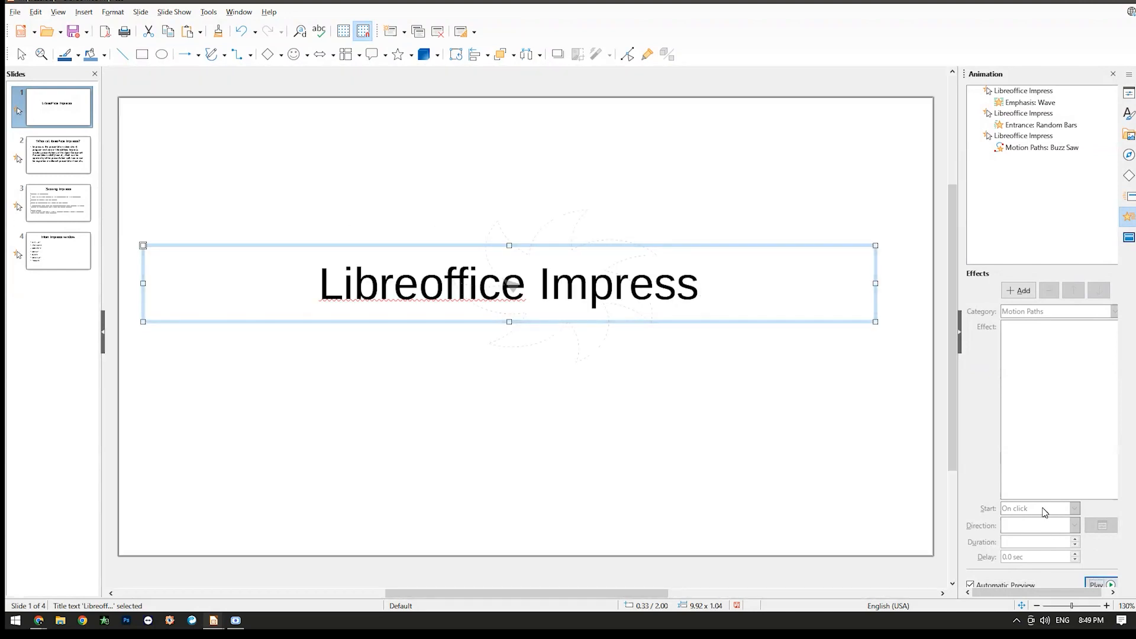
click(1098, 584)
key(F5)
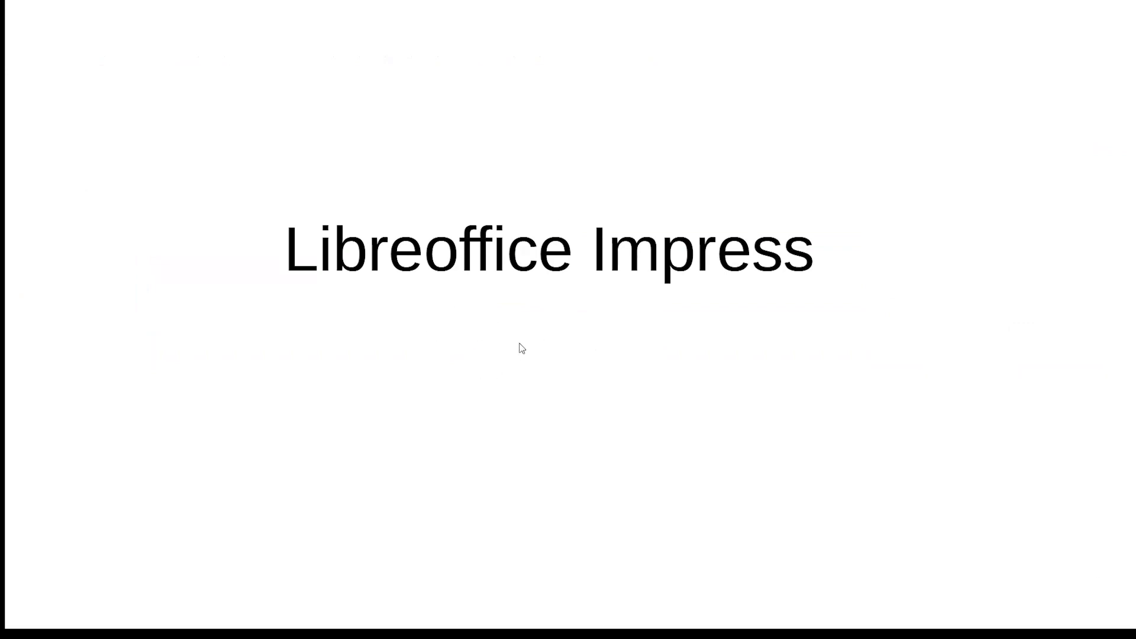
click(490, 351)
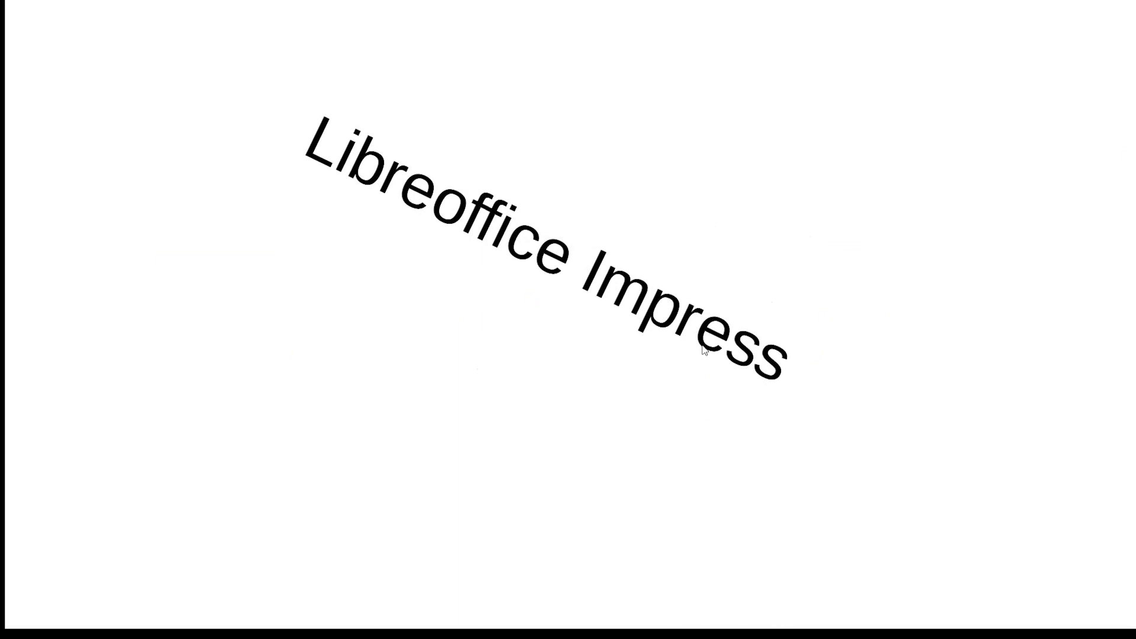
click(604, 348)
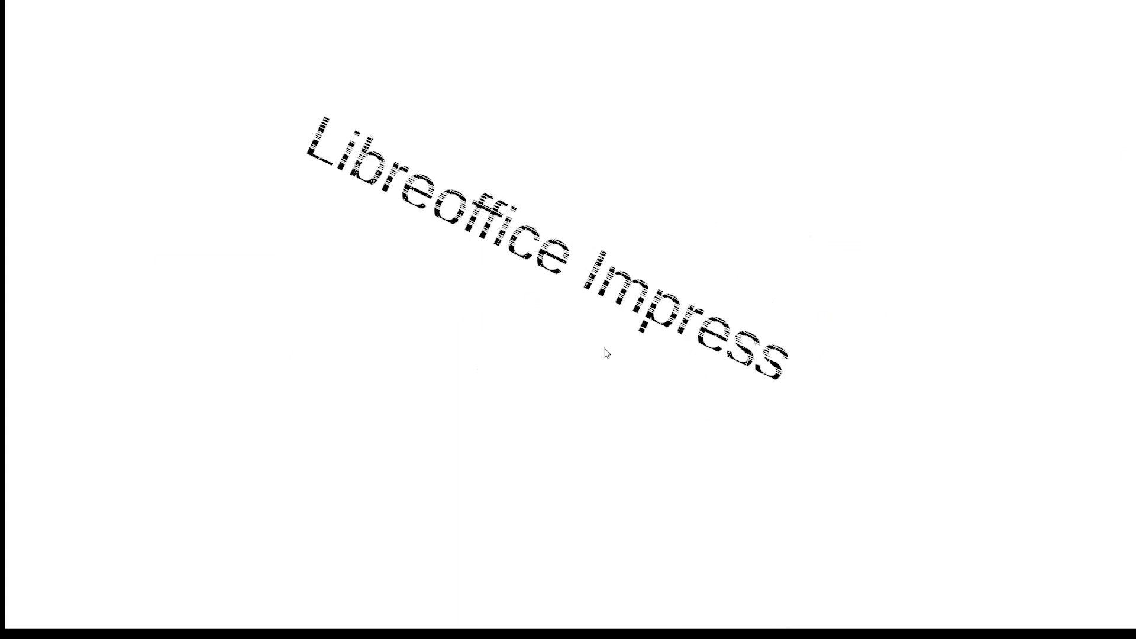
click(519, 380)
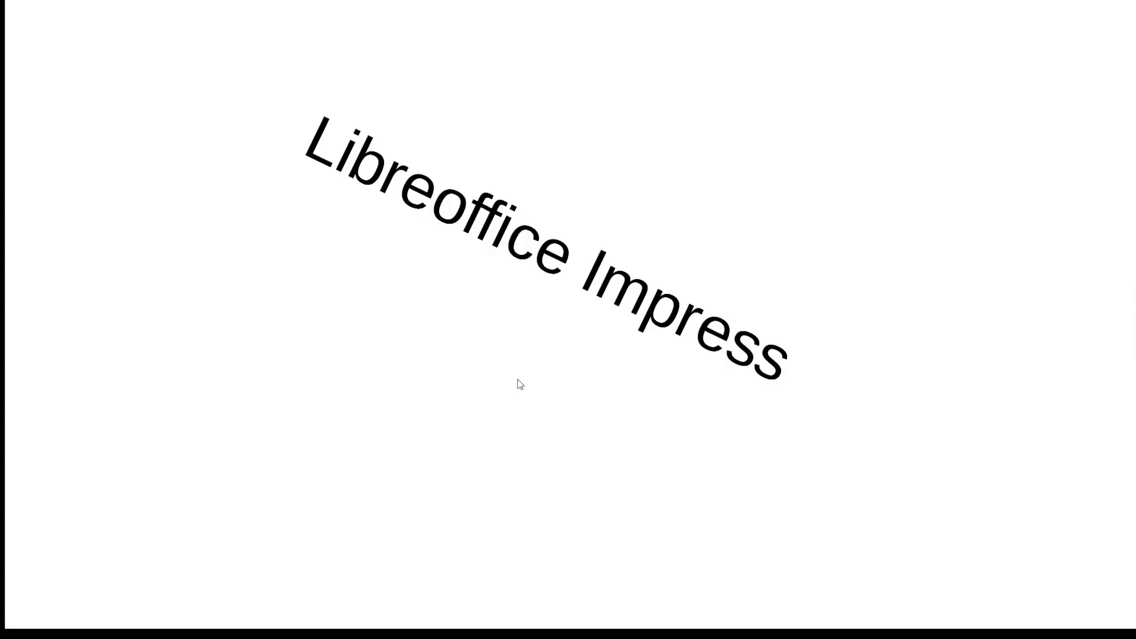
key(Escape)
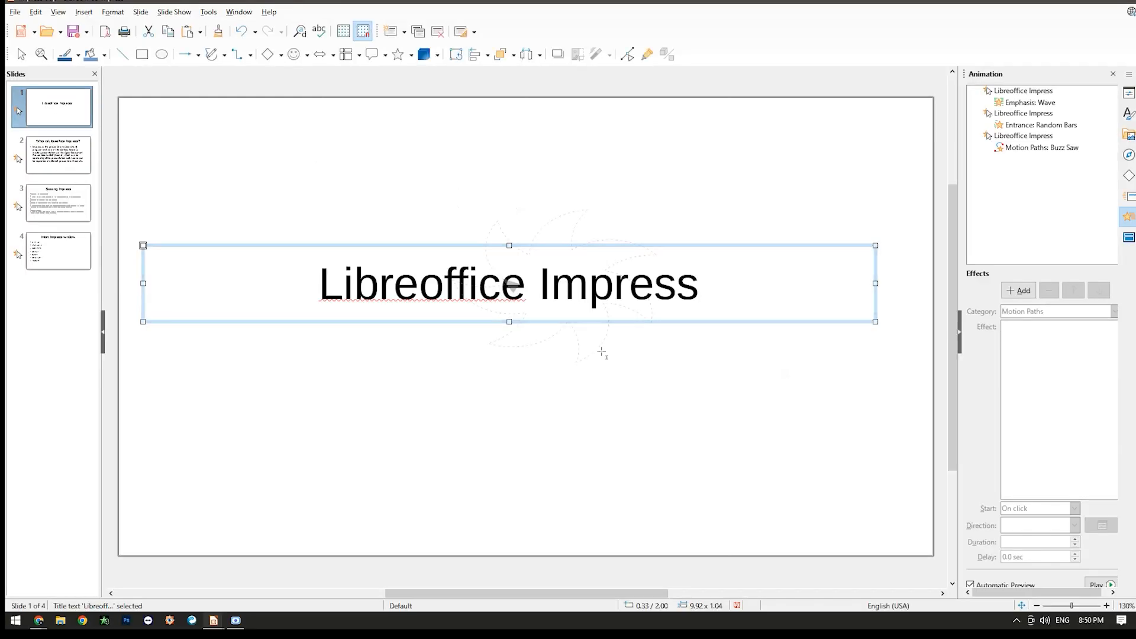
Inspect the title's Buzz Saw and Wave animation entries and clear the selection.
click(1038, 137)
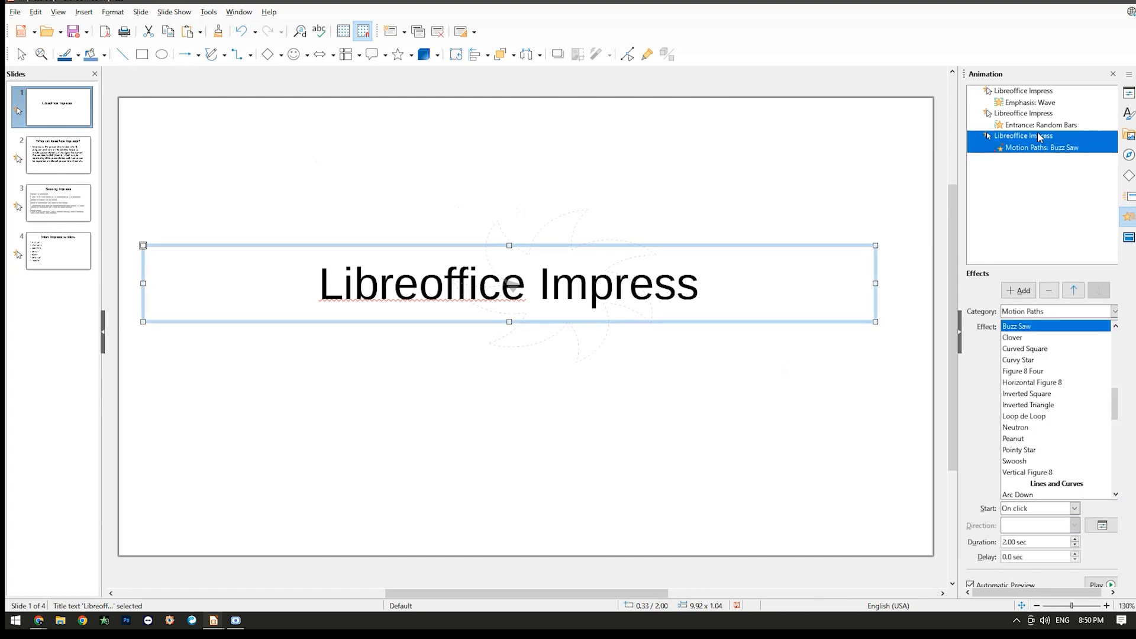
click(1030, 94)
click(891, 370)
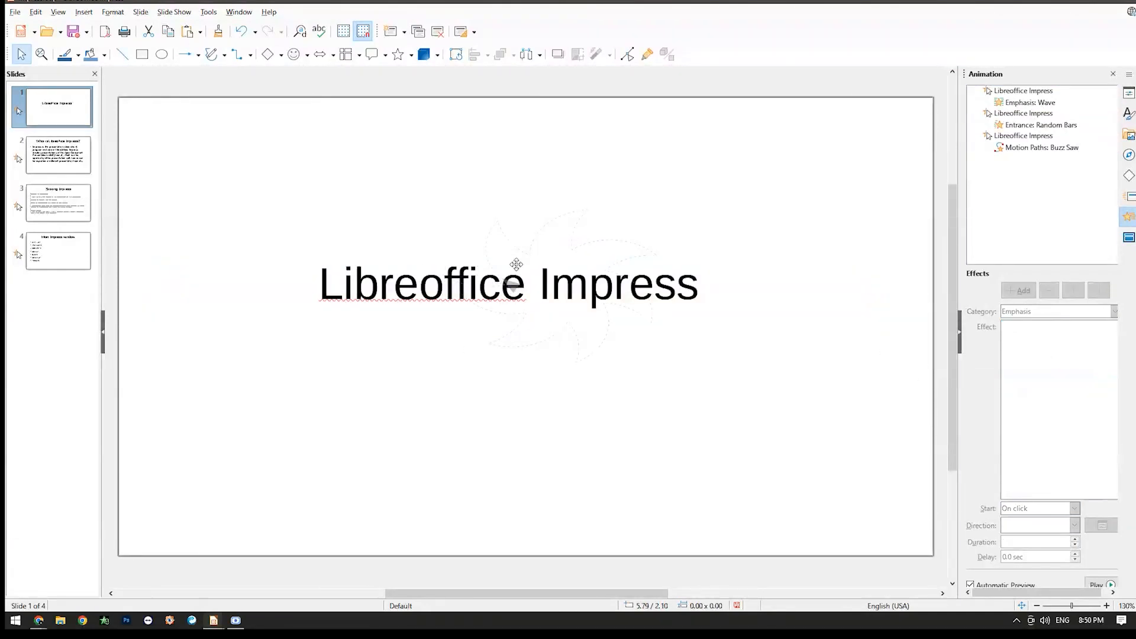
click(559, 270)
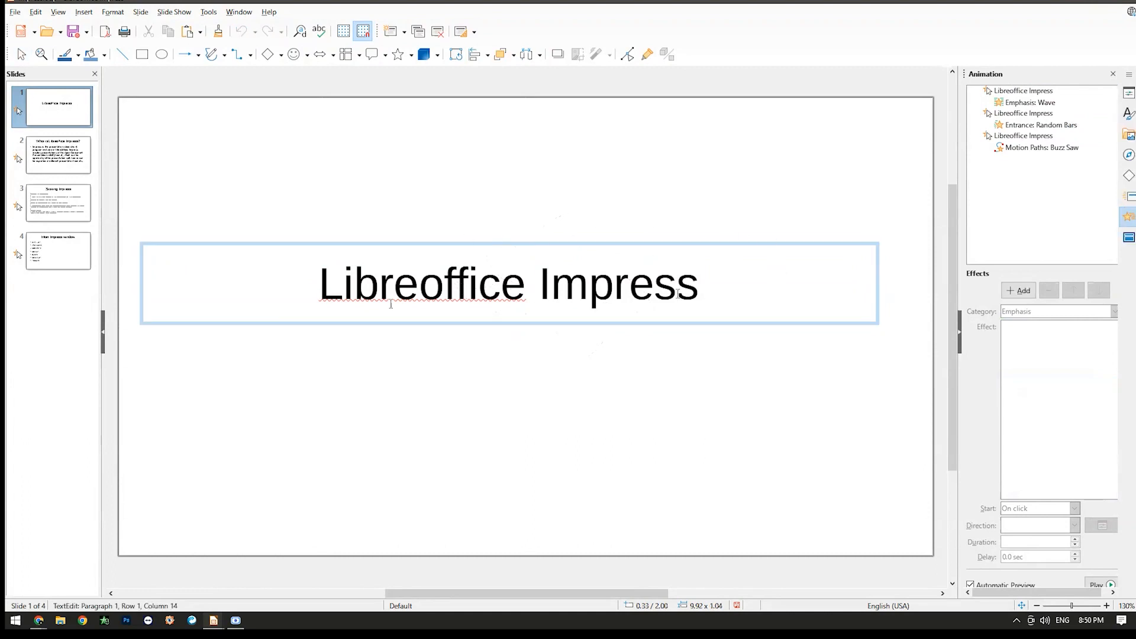
click(890, 396)
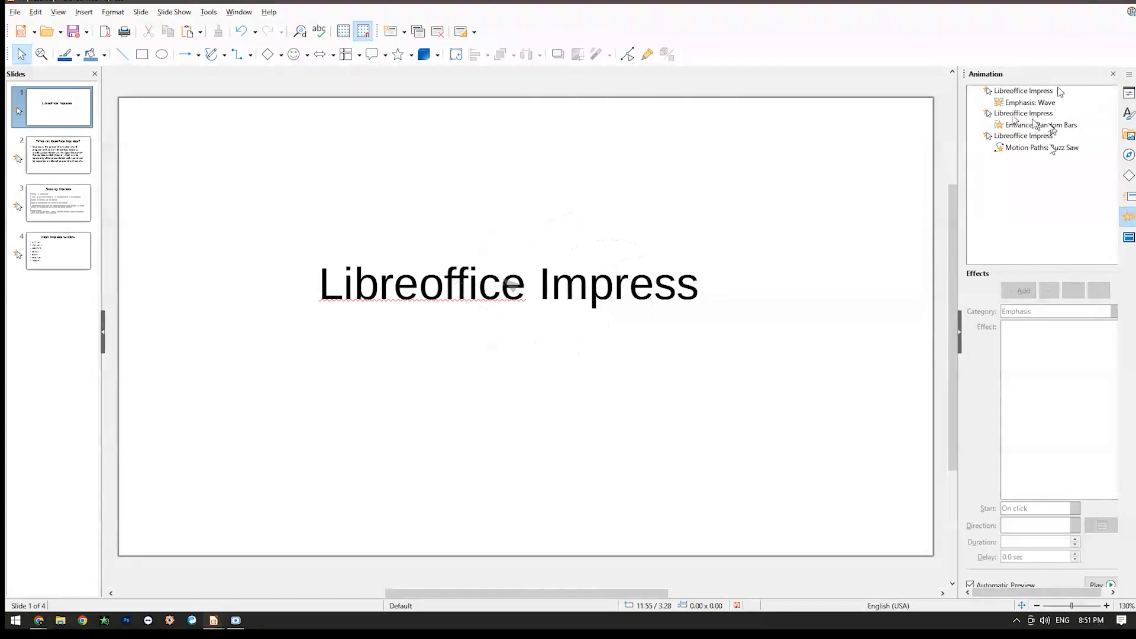
Change the title's Random Bars animation to the Unfold effect from the Exit category.
click(1034, 123)
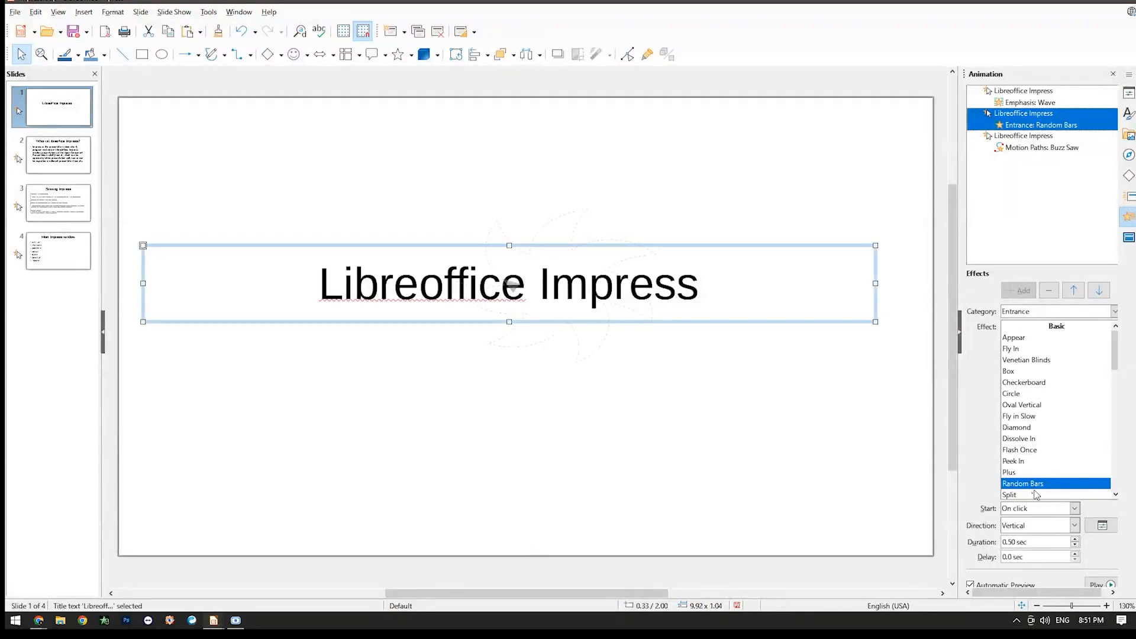
scroll(1036, 465, down, 2)
click(1129, 237)
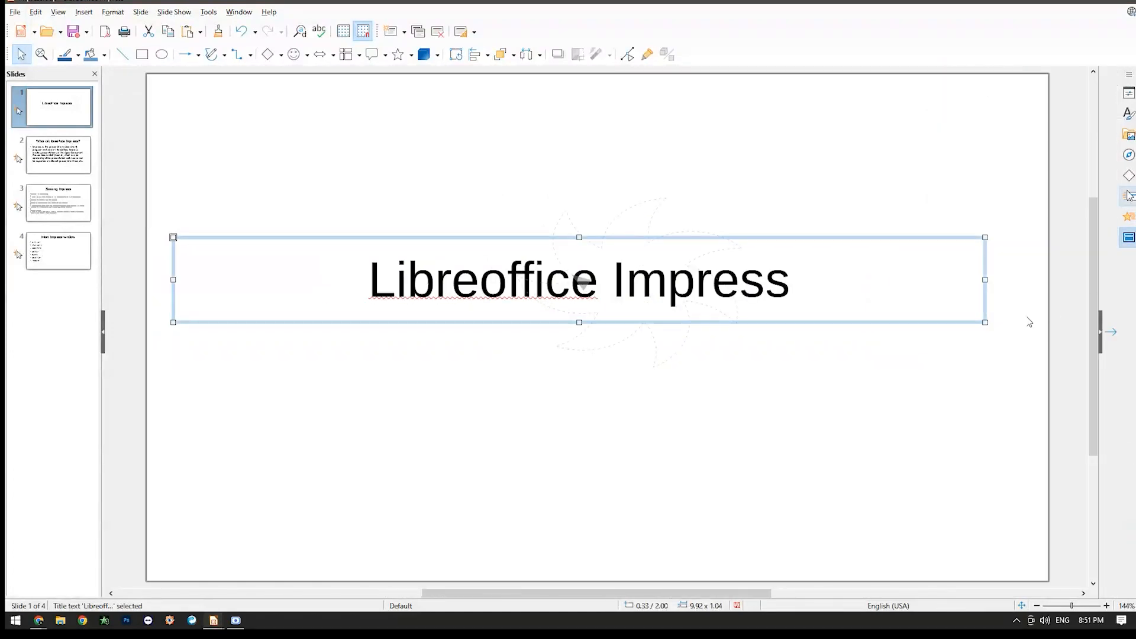
click(1129, 216)
click(1035, 312)
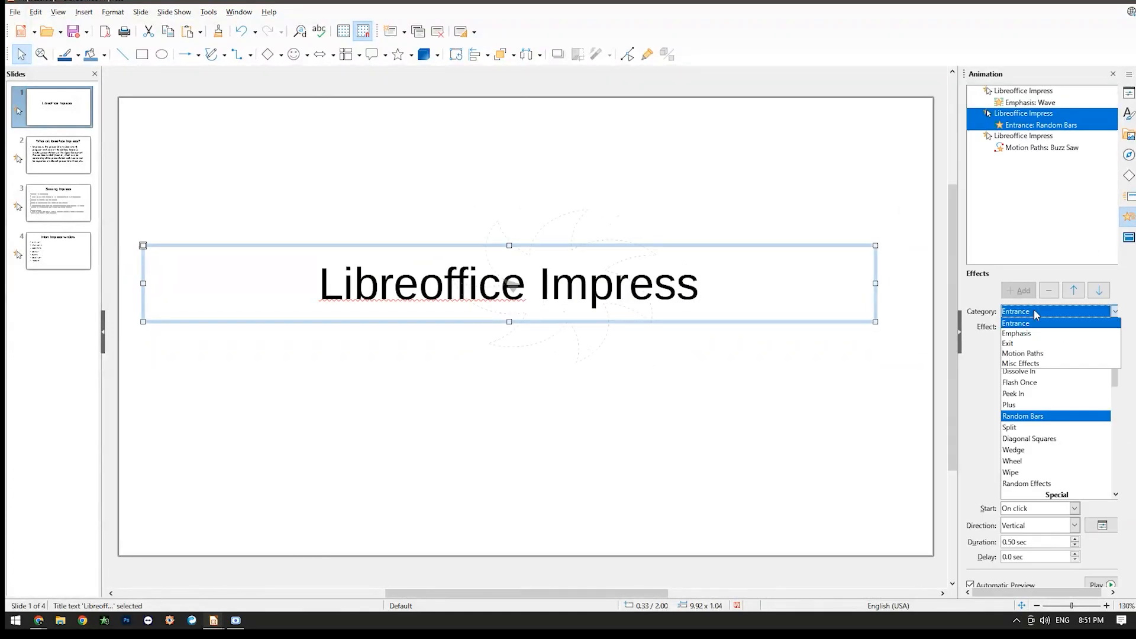
click(1008, 343)
scroll(1062, 456, down, 2)
scroll(1062, 456, down, 8)
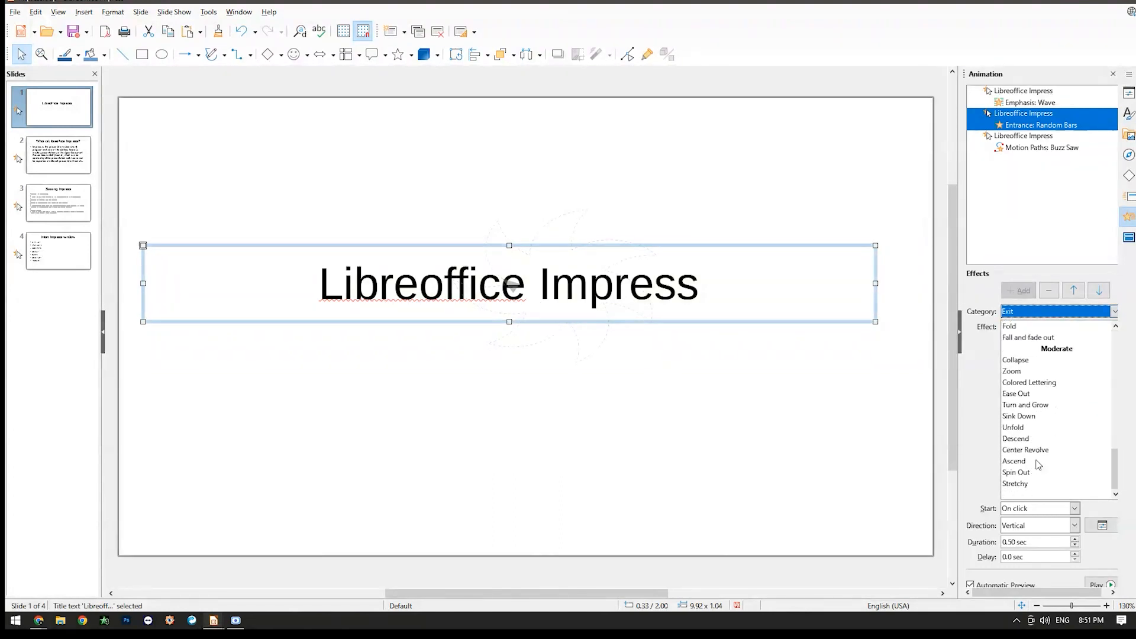
click(1025, 428)
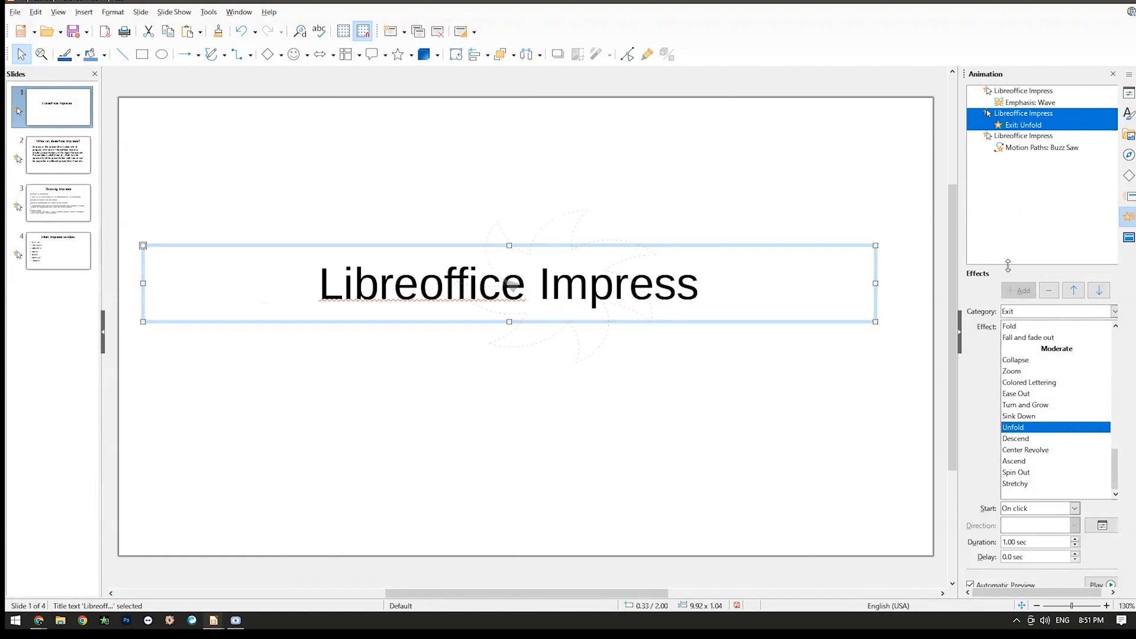
Play the slide show from the title slide to check its animations, and exit on slide 2.
key(F5)
click(710, 317)
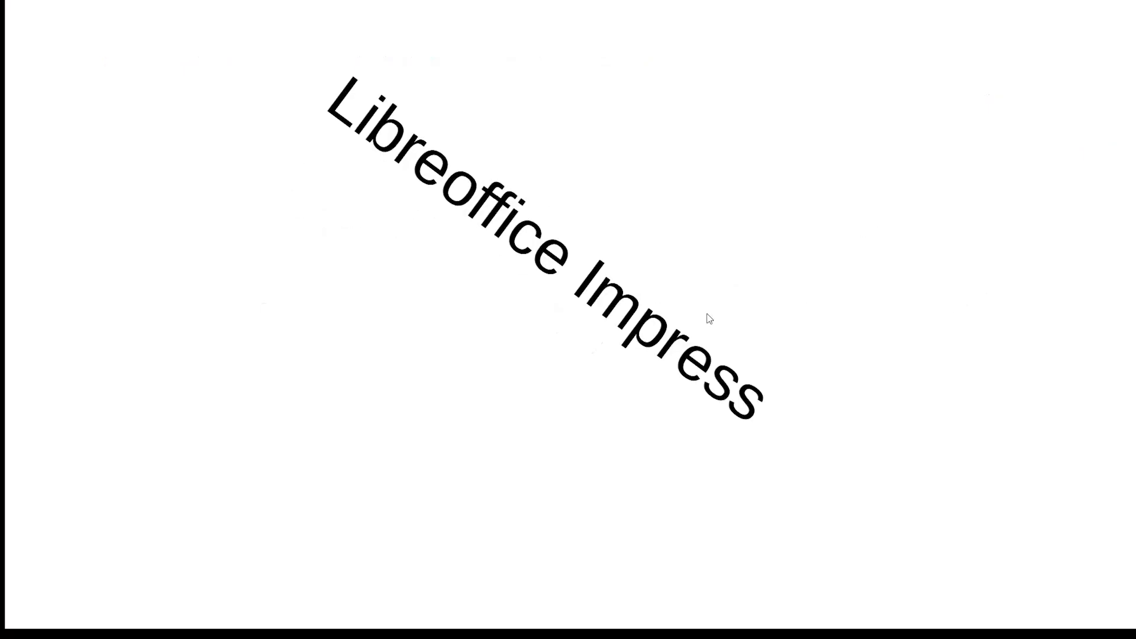
click(491, 410)
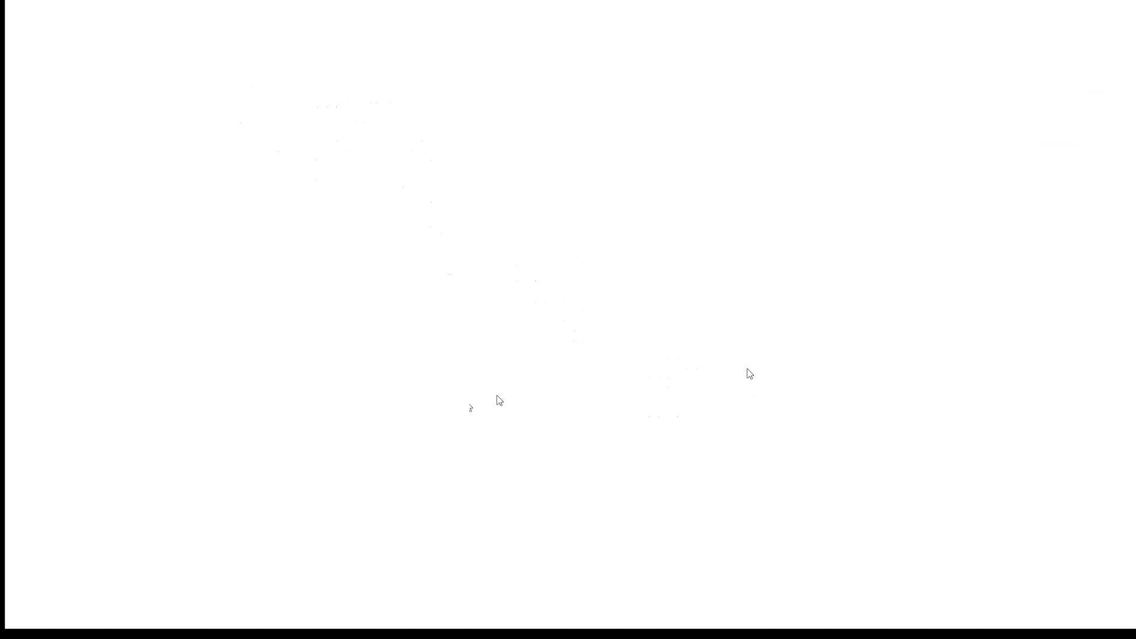
click(470, 408)
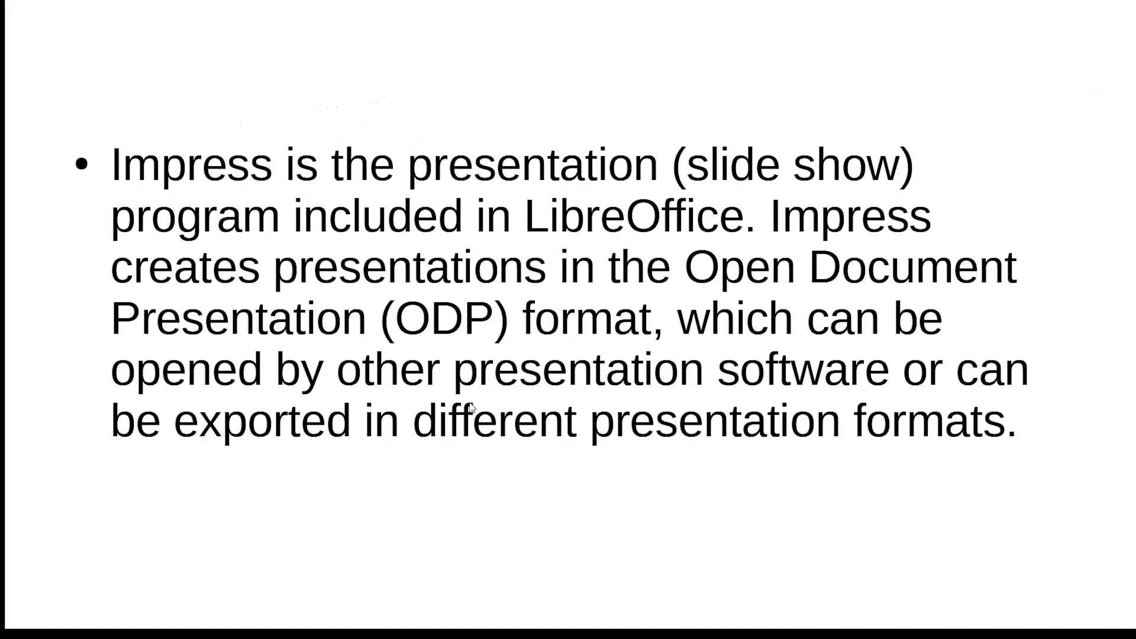
key(Escape)
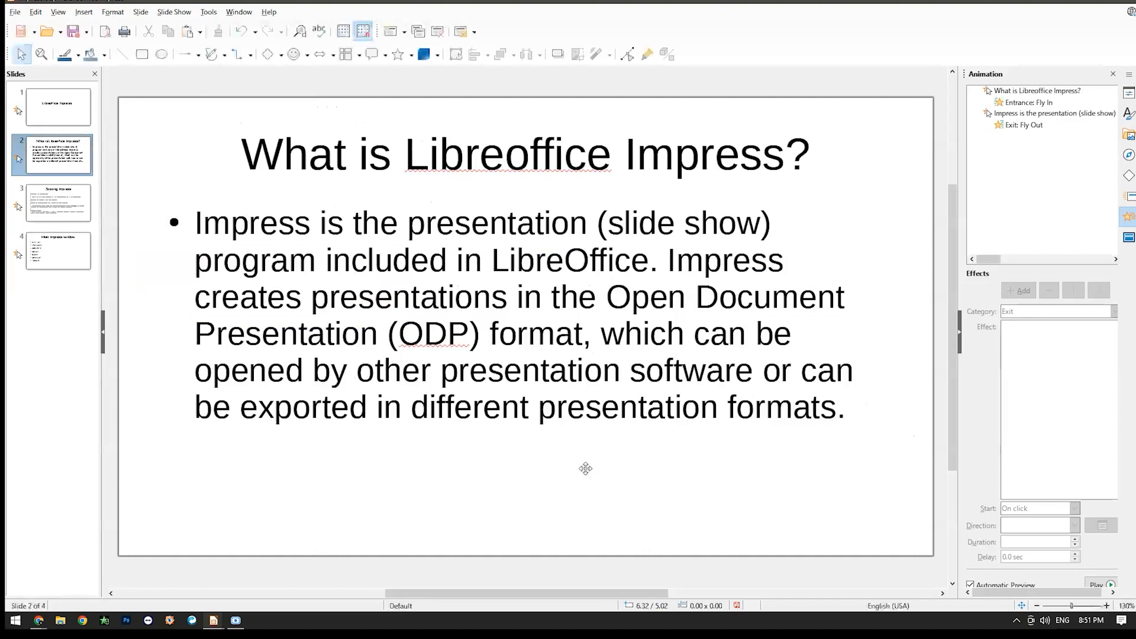
Return to slide 1 and review the settings of its Unfold, Buzz Saw and Wave animations.
click(81, 113)
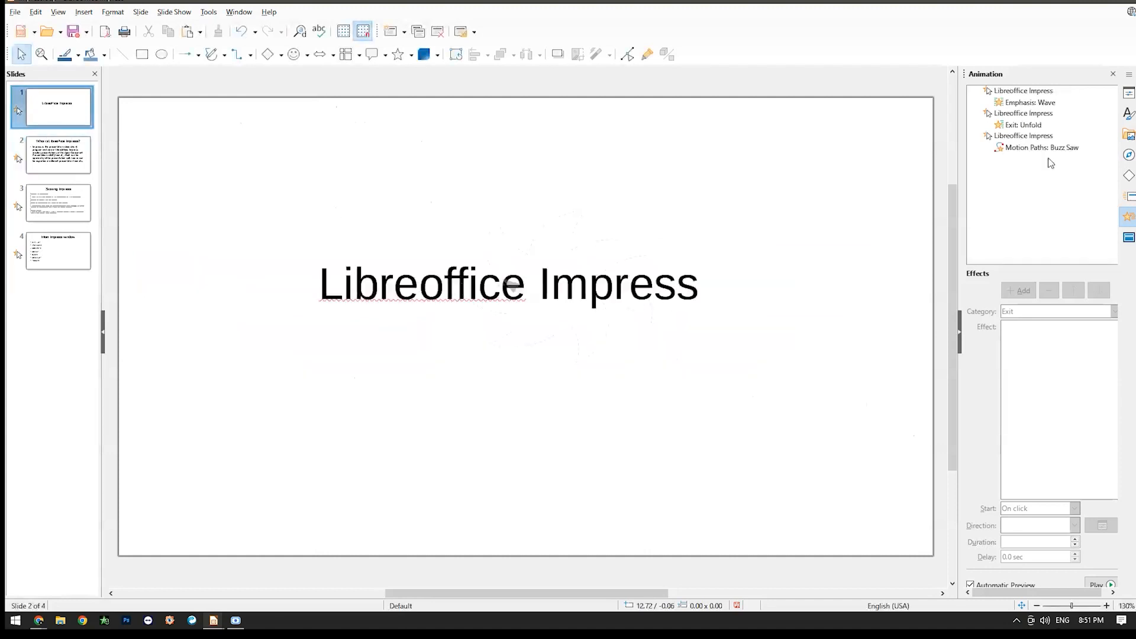
click(1041, 126)
click(1030, 138)
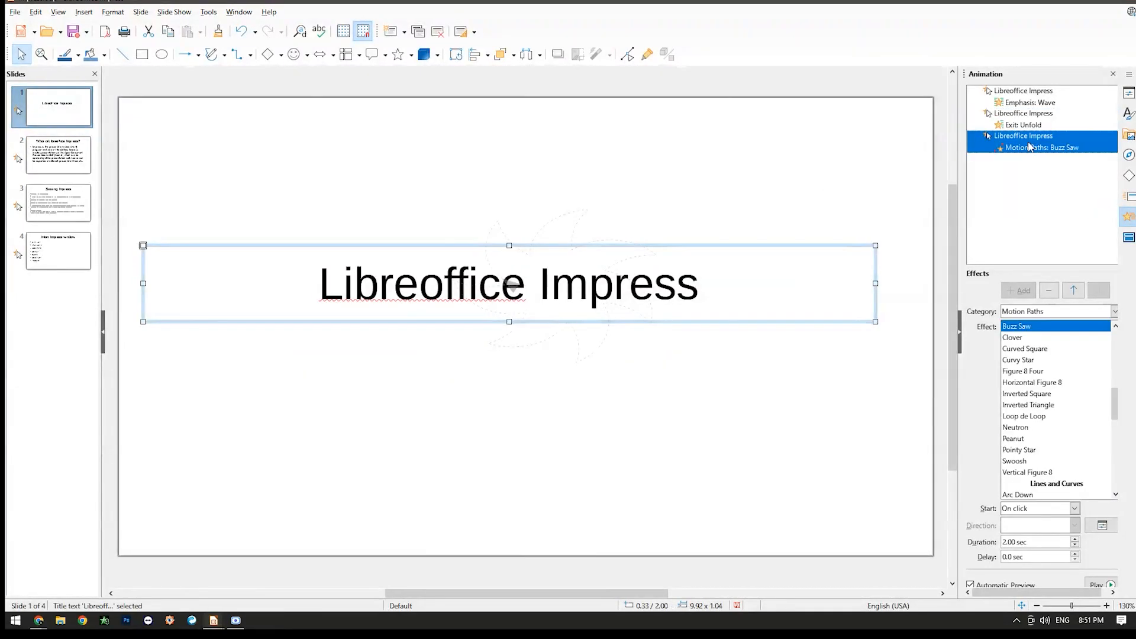
click(1034, 101)
click(1030, 119)
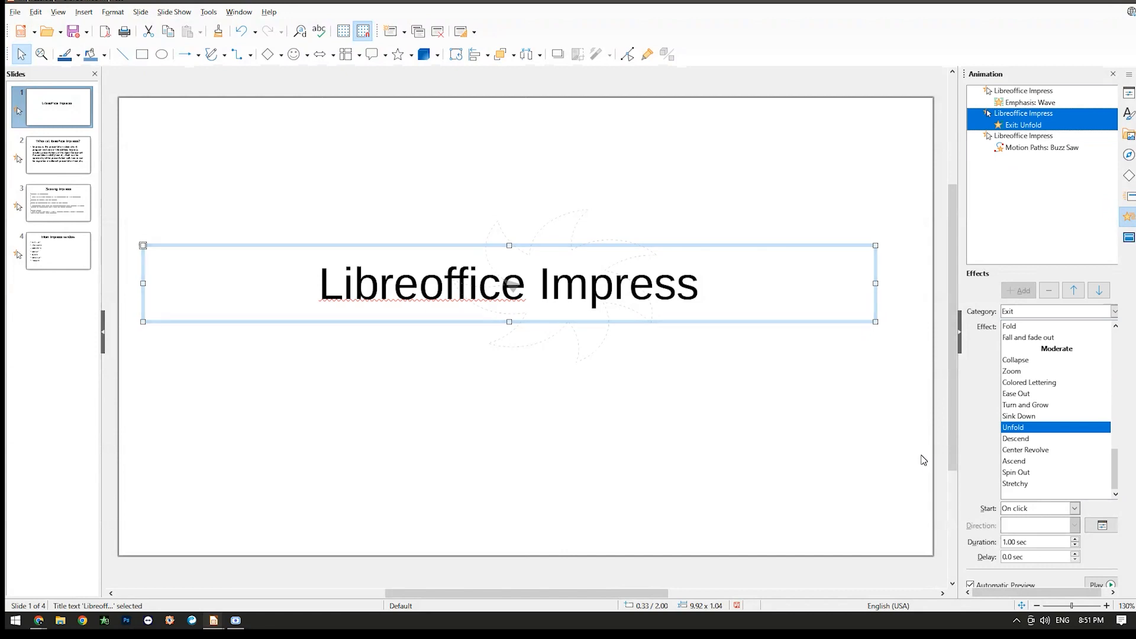
click(846, 446)
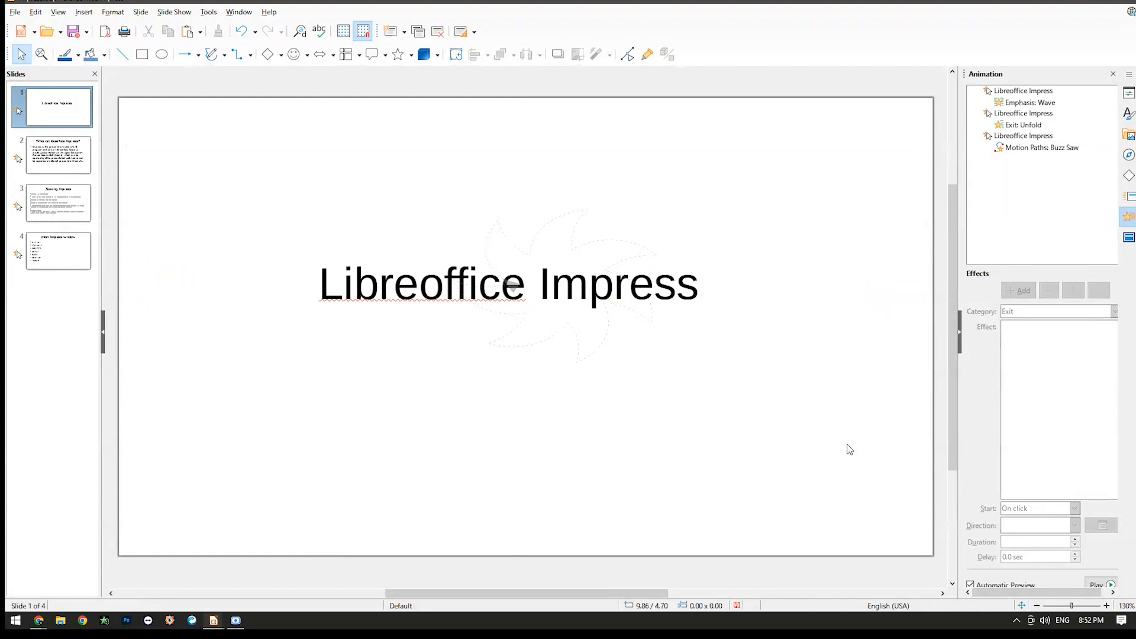